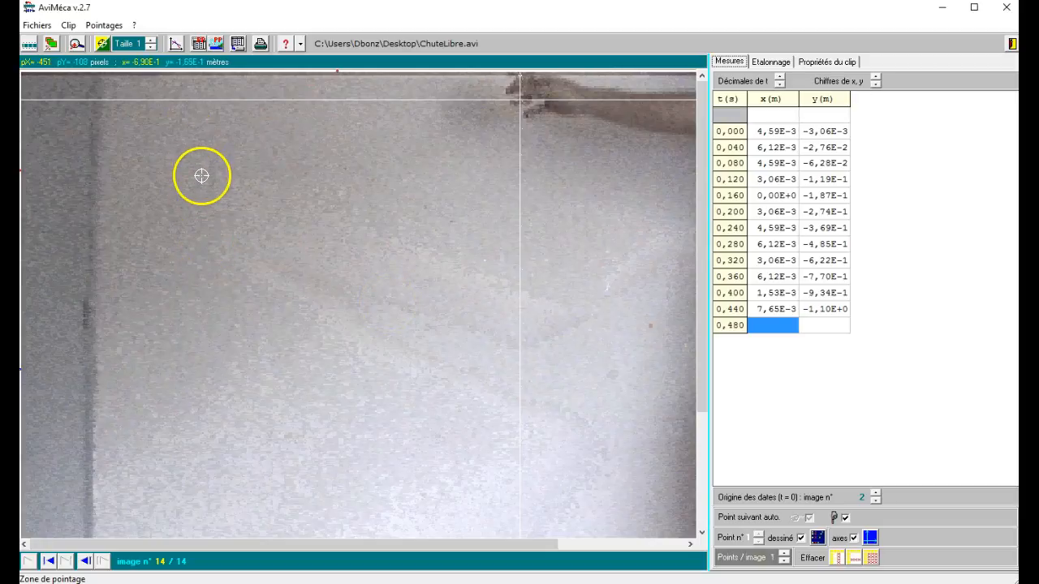
# Copy the AviMéca measurement table to the clipboard with the title "Pointages AviMéca" and tab separators.
pyautogui.click(200, 45)
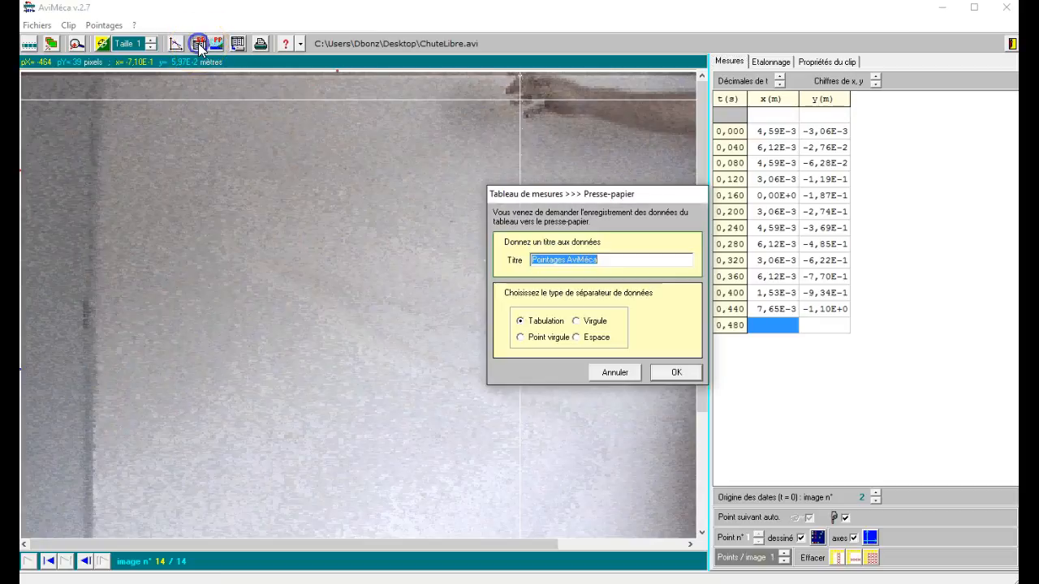
pyautogui.click(675, 374)
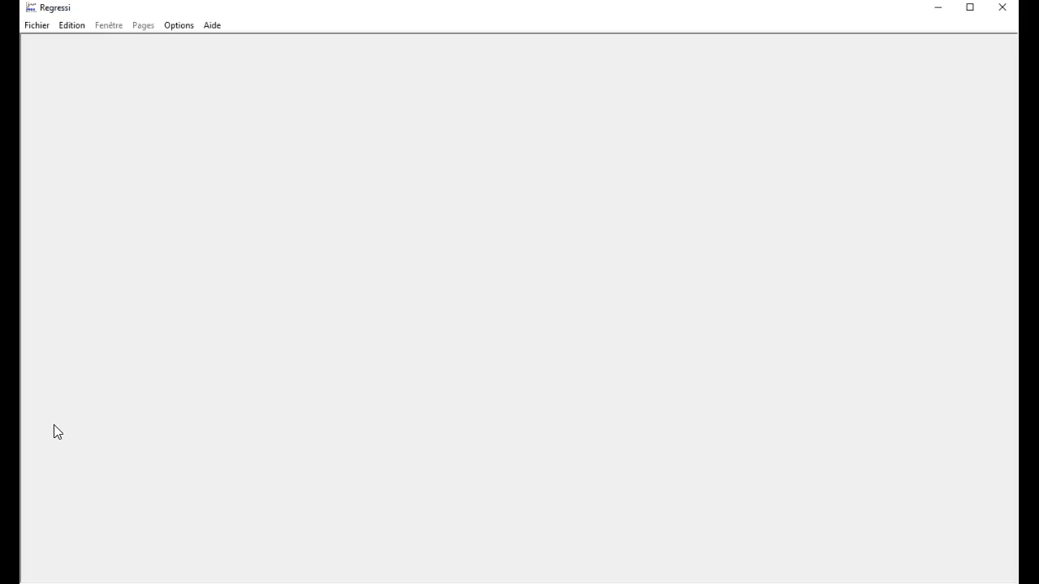
# Switch to Regressi, create a new file from the clipboard data and display its table of values.
pyautogui.click(37, 30)
pyautogui.click(51, 42)
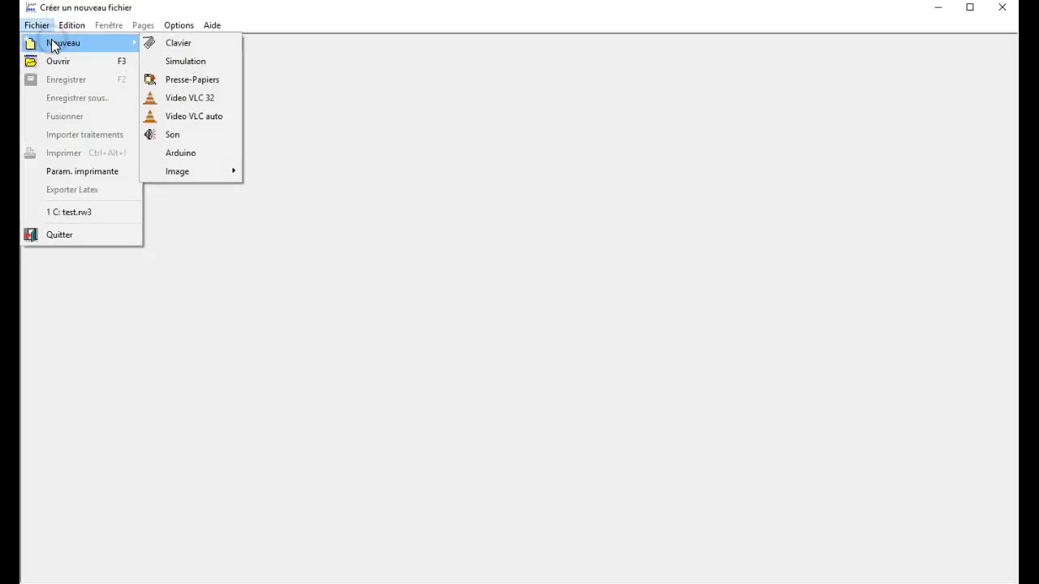
pyautogui.click(180, 81)
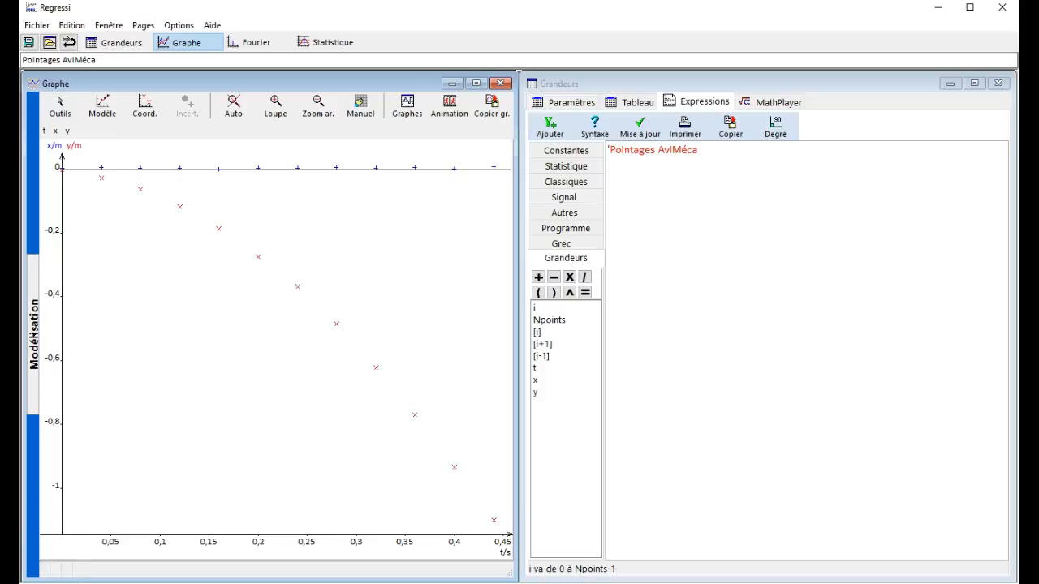
pyautogui.click(672, 422)
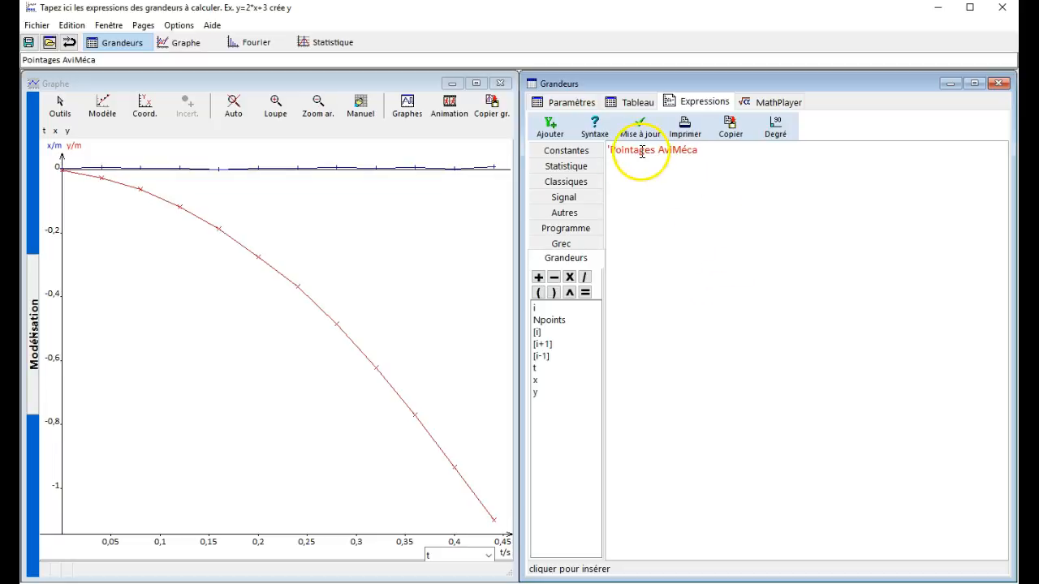
pyautogui.click(631, 106)
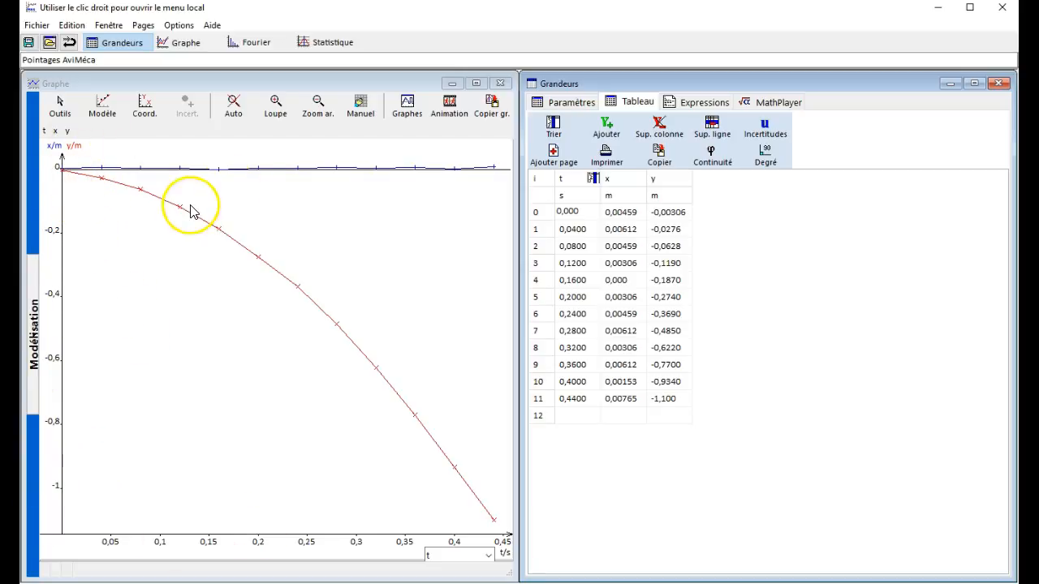
# Remove the x(t) curve from the graph and plot y as a function of x.
pyautogui.click(146, 113)
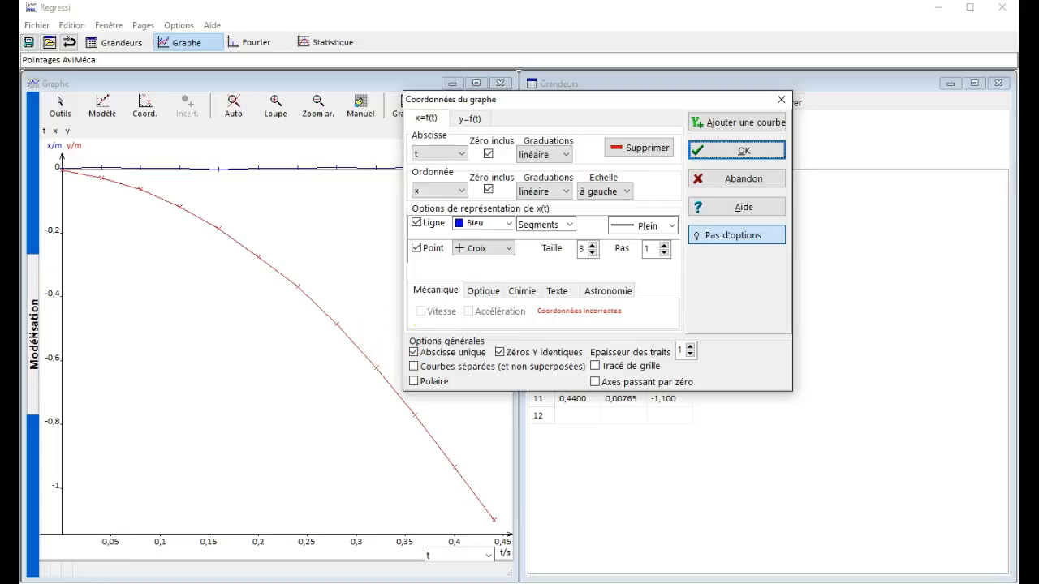
pyautogui.press('Tab')
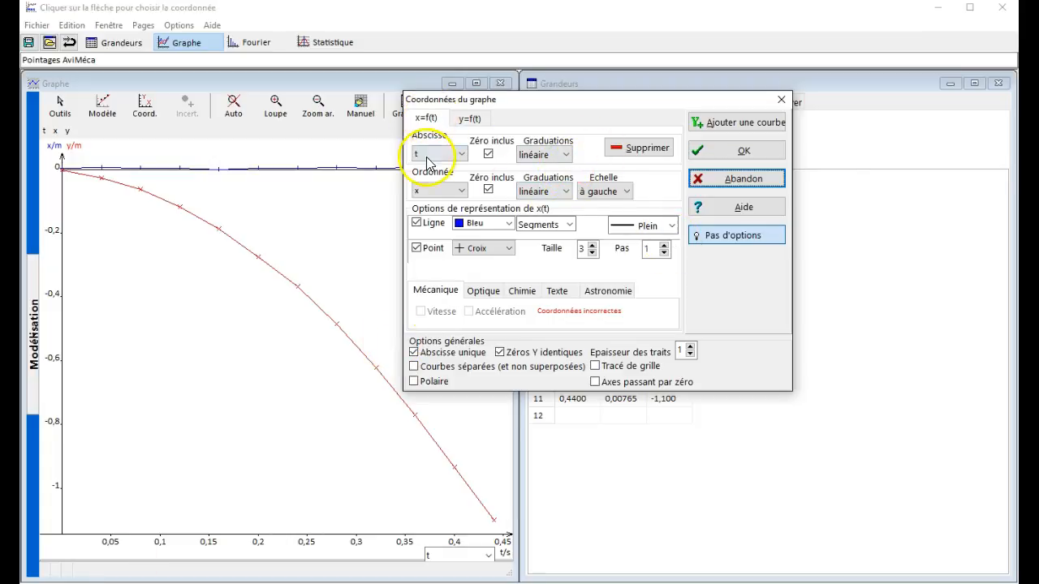
pyautogui.click(637, 149)
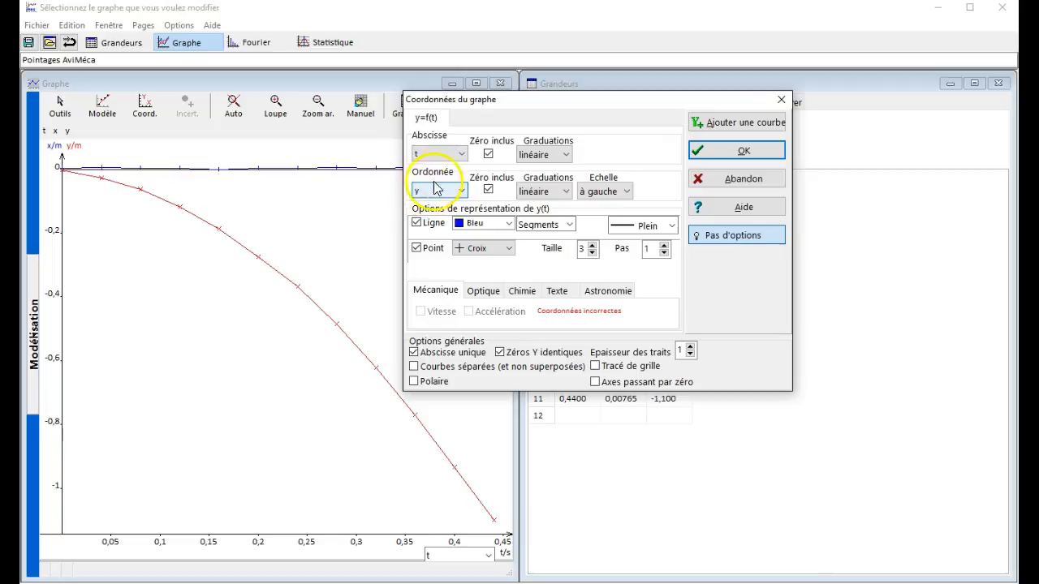
pyautogui.click(463, 157)
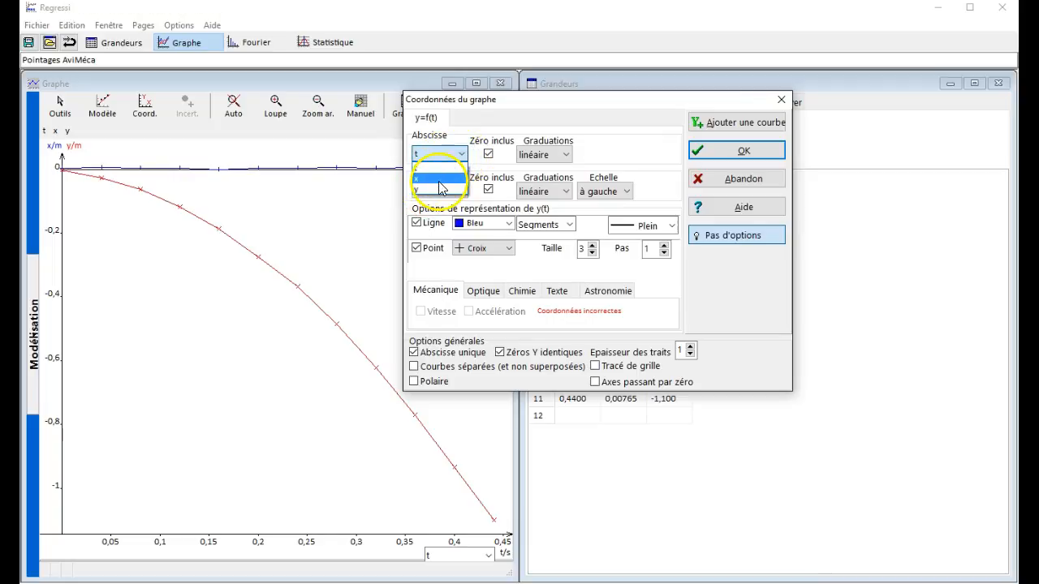
pyautogui.click(439, 180)
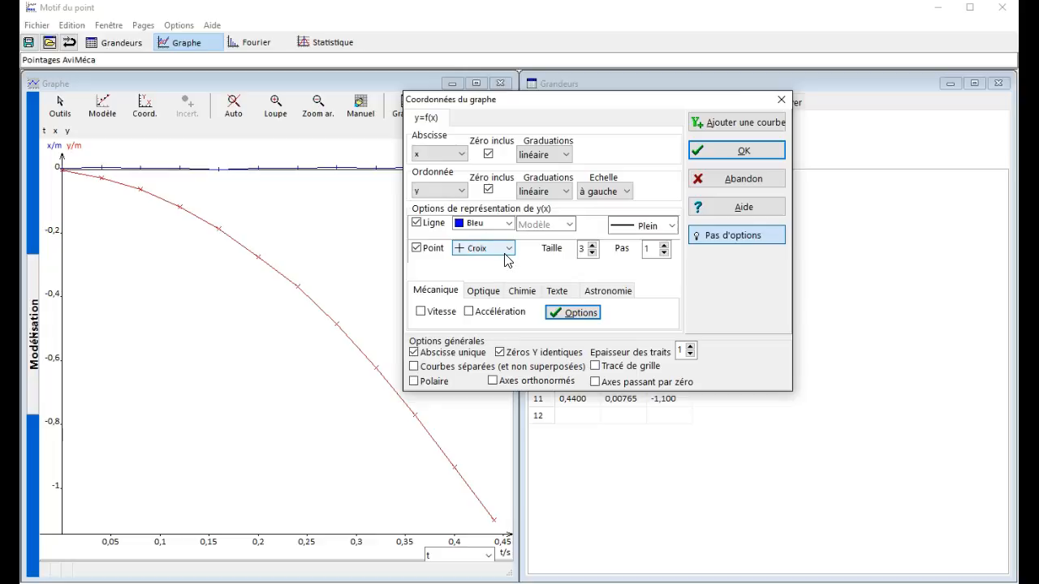
pyautogui.click(725, 161)
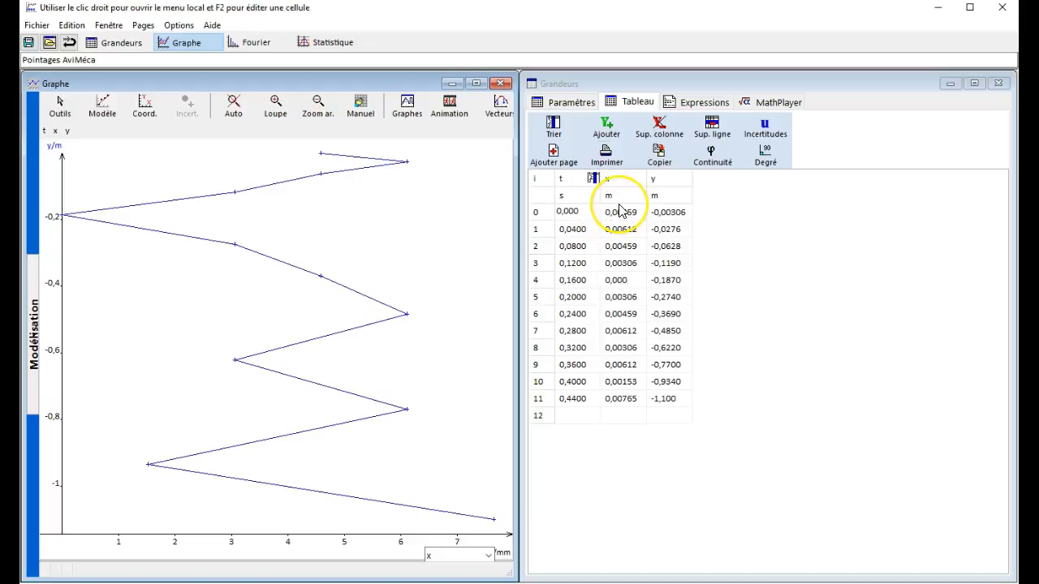
# Create the quantity vy in m/s as the derivative of y with respect to t.
pyautogui.click(610, 128)
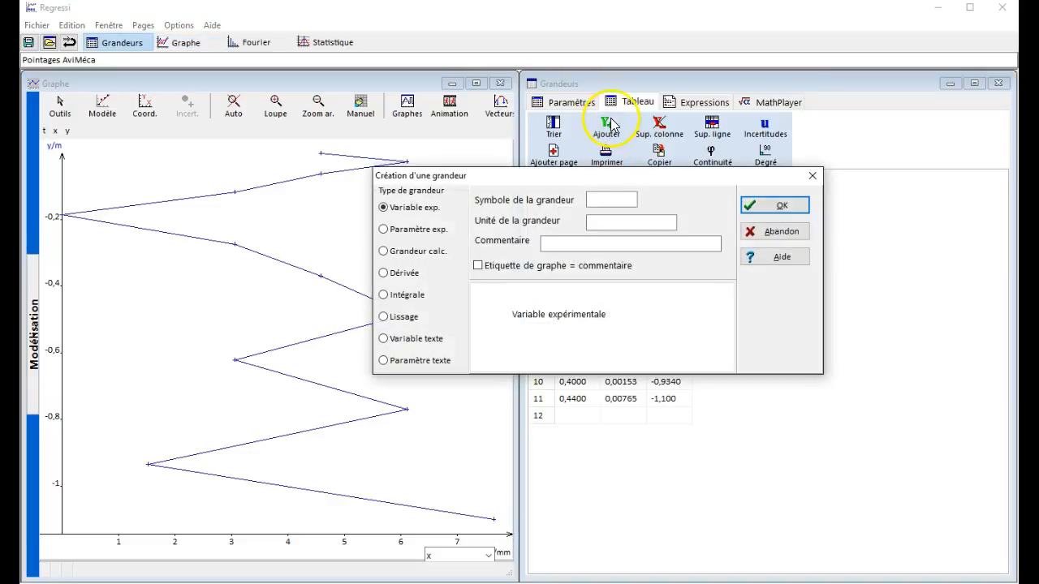
pyautogui.click(589, 199)
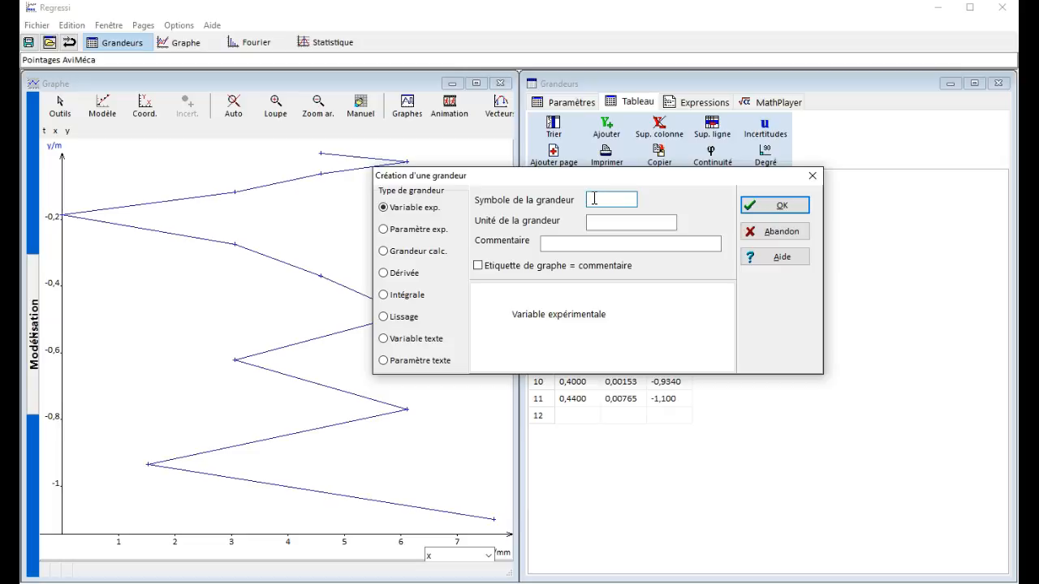
pyautogui.click(605, 225)
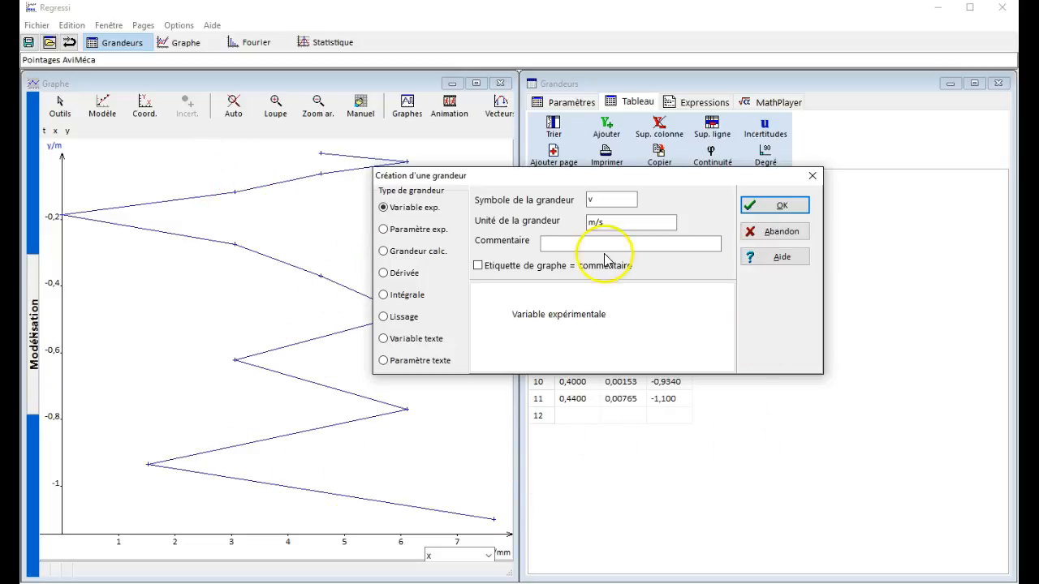
pyautogui.click(602, 201)
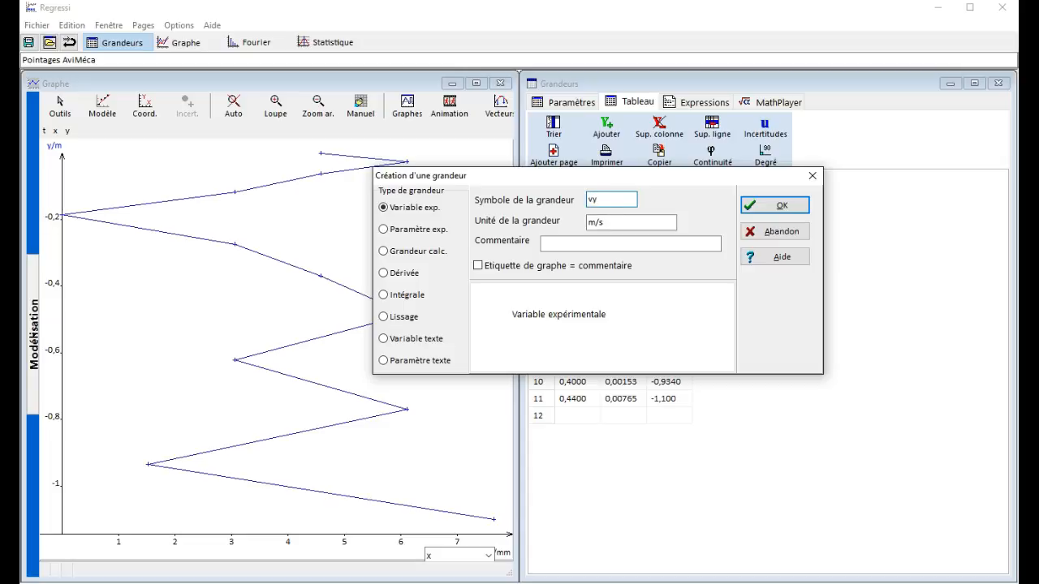
pyautogui.click(385, 275)
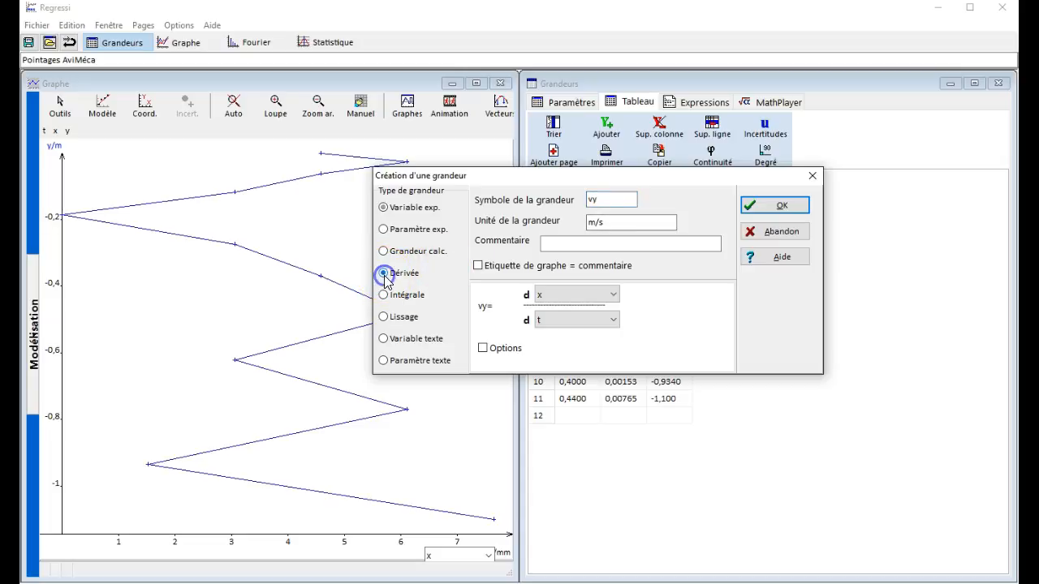
pyautogui.click(552, 297)
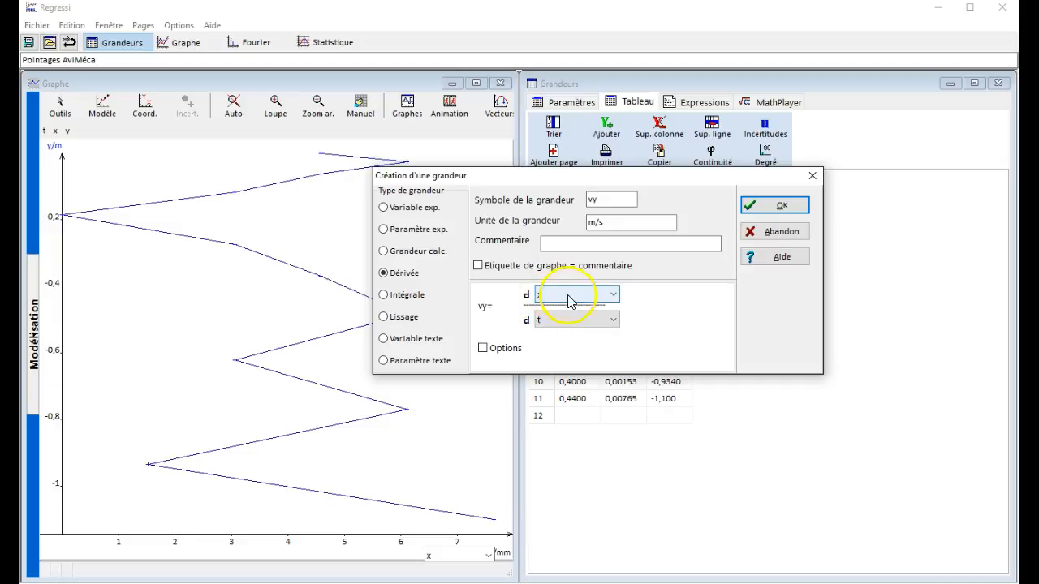
pyautogui.click(613, 296)
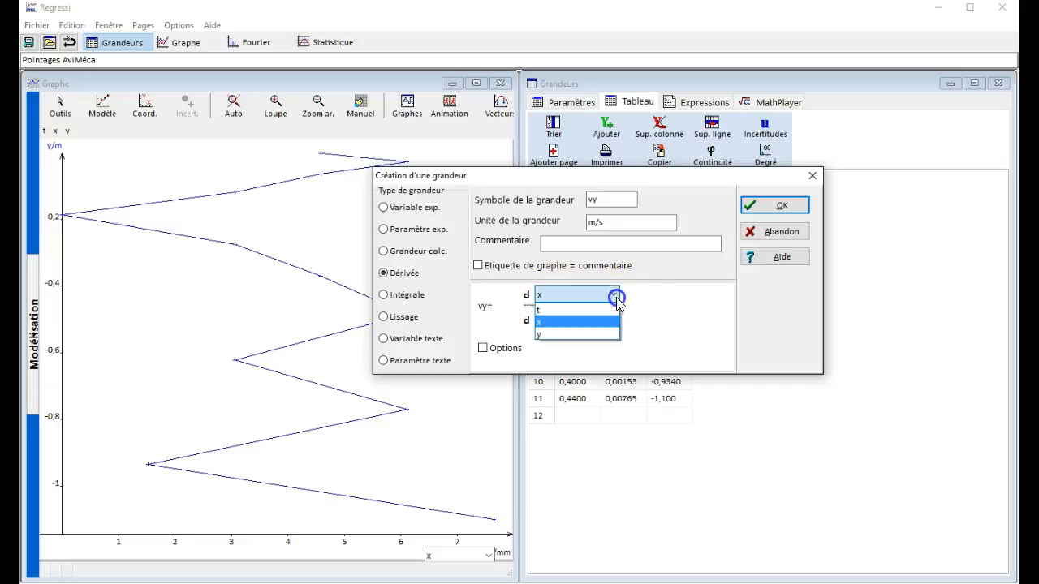
pyautogui.click(561, 336)
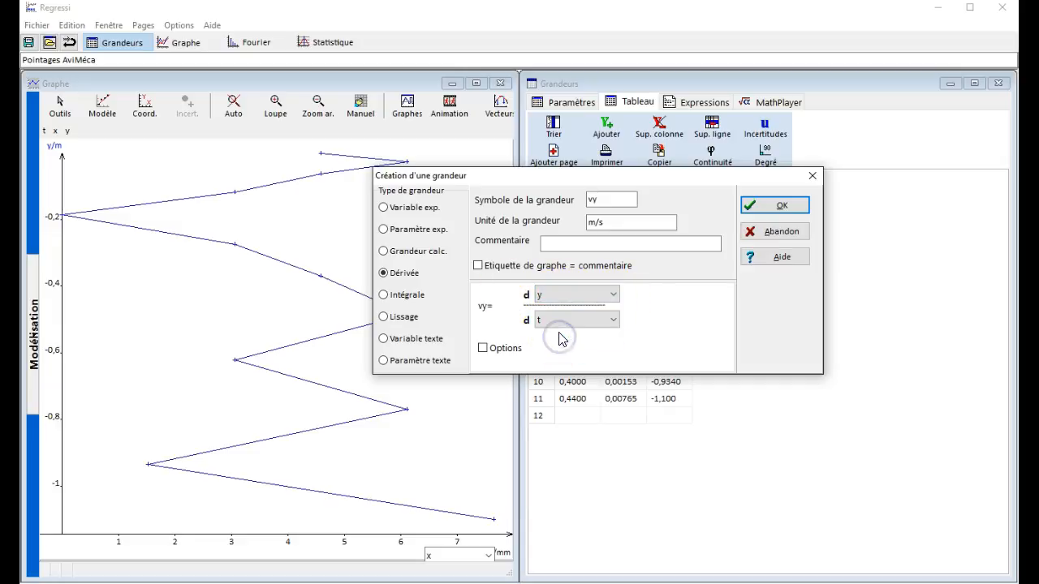
pyautogui.click(772, 206)
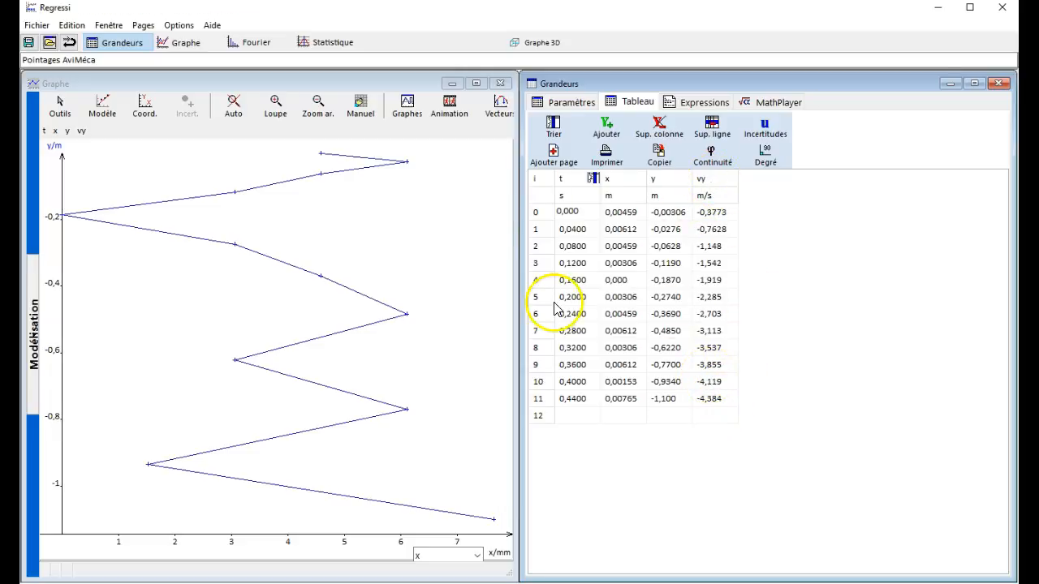
# Change the graph coordinates to plot vy as a function of t.
pyautogui.click(145, 108)
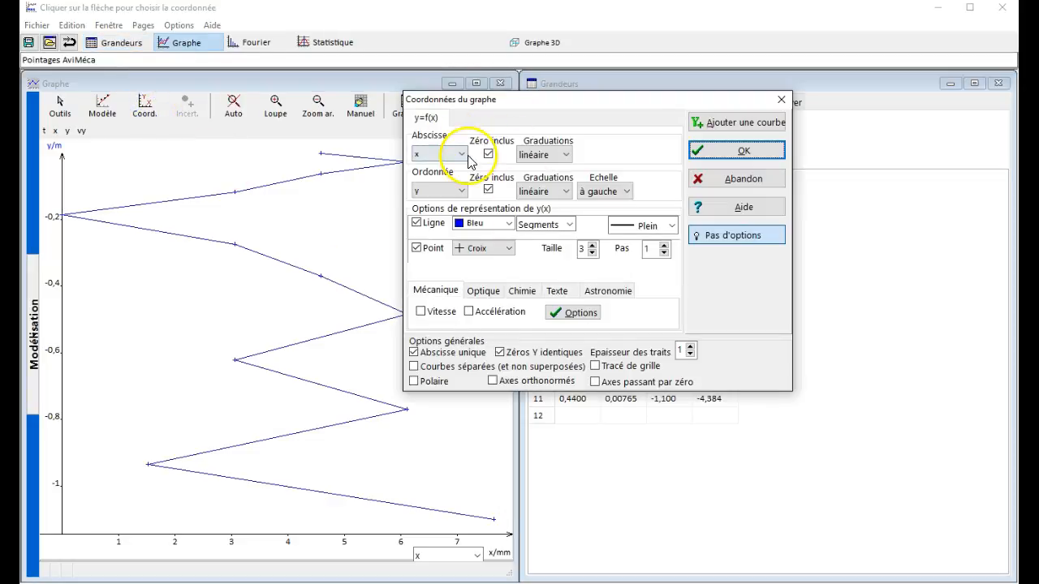
pyautogui.click(462, 155)
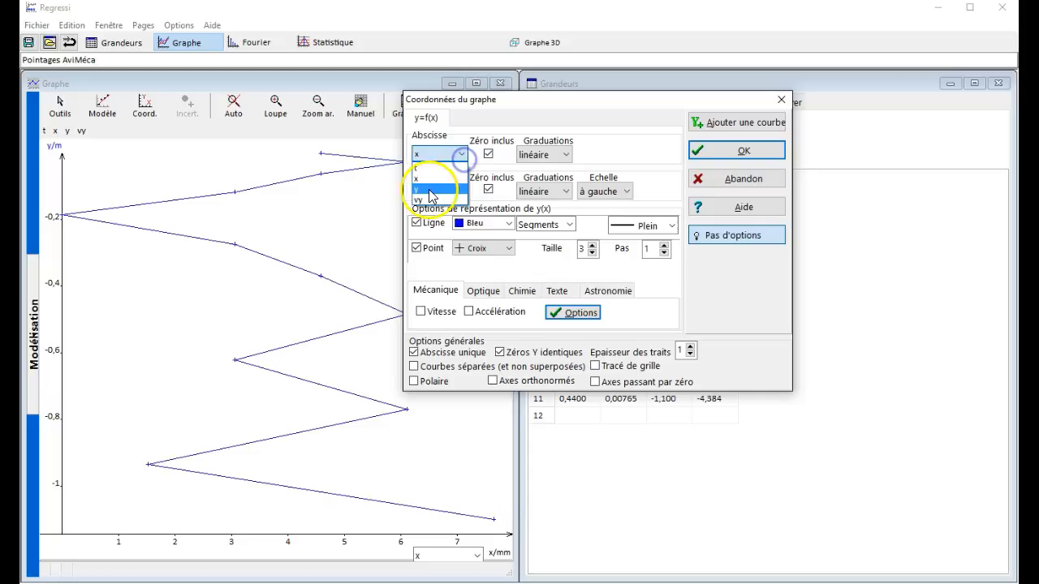
pyautogui.click(425, 167)
pyautogui.click(461, 191)
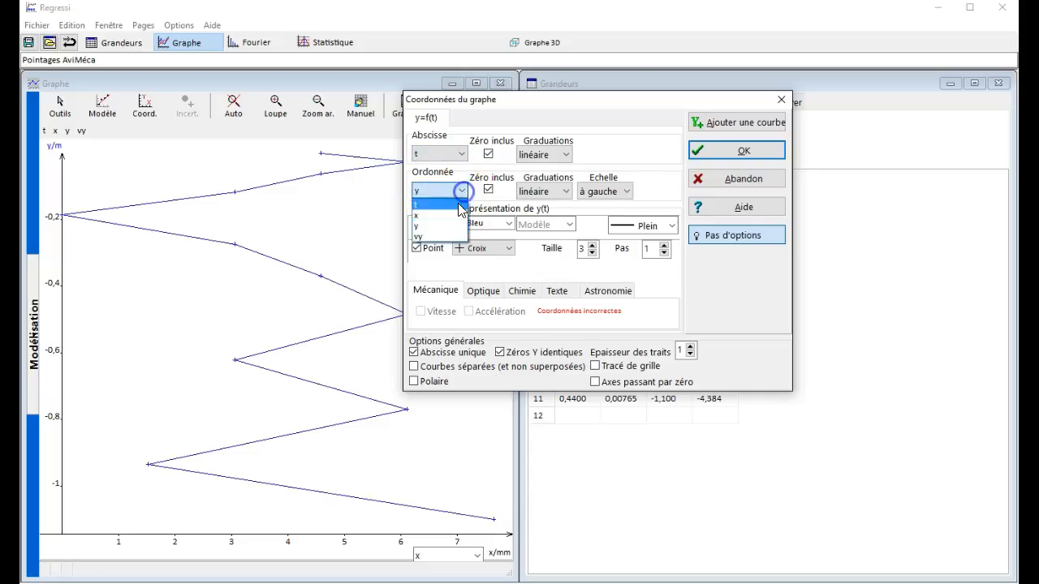
pyautogui.click(437, 239)
pyautogui.click(739, 151)
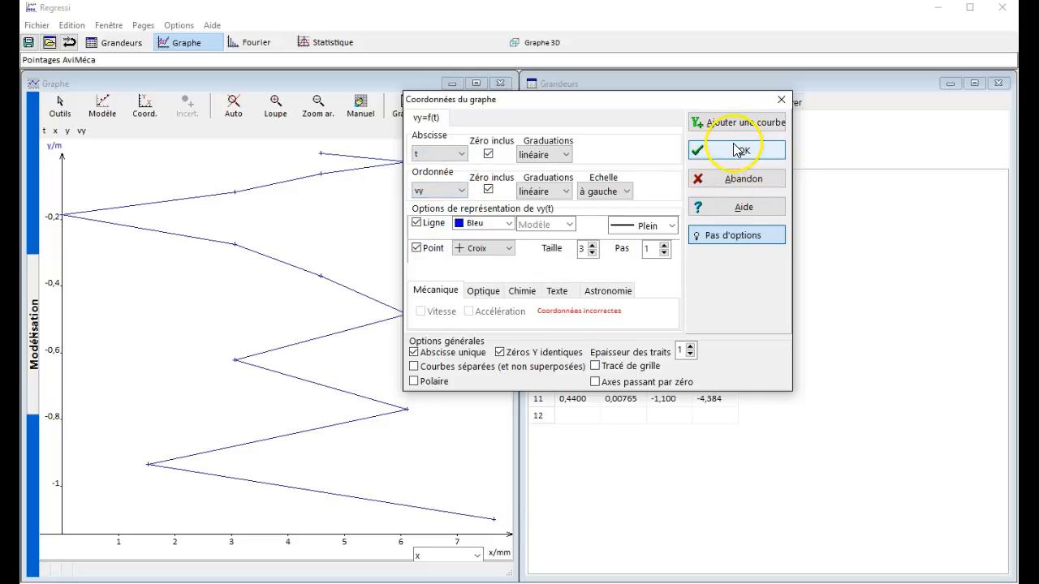
pyautogui.click(733, 155)
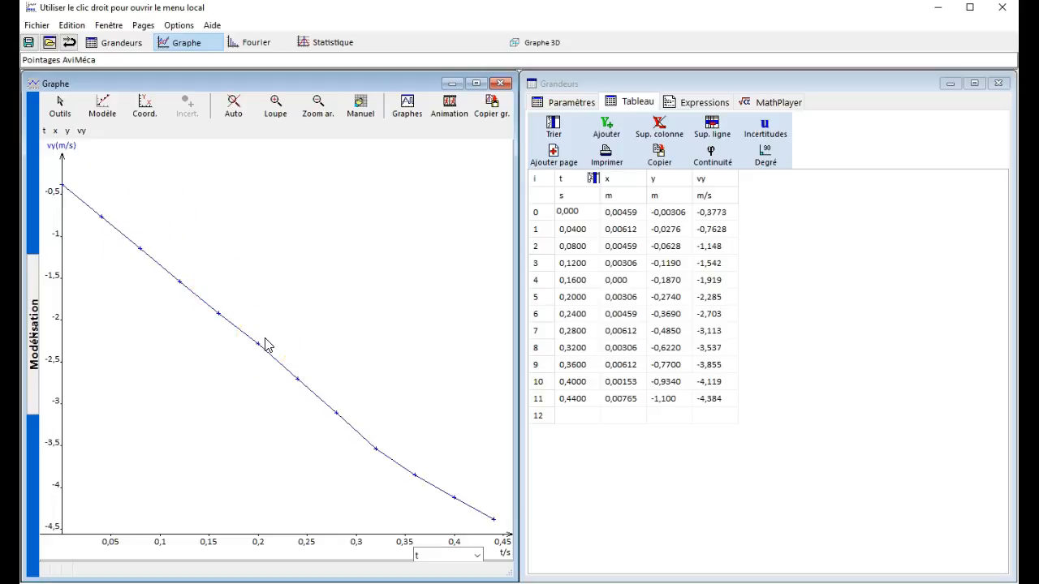
# Apply the predefined affine model to the vy(t) curve.
pyautogui.click(105, 112)
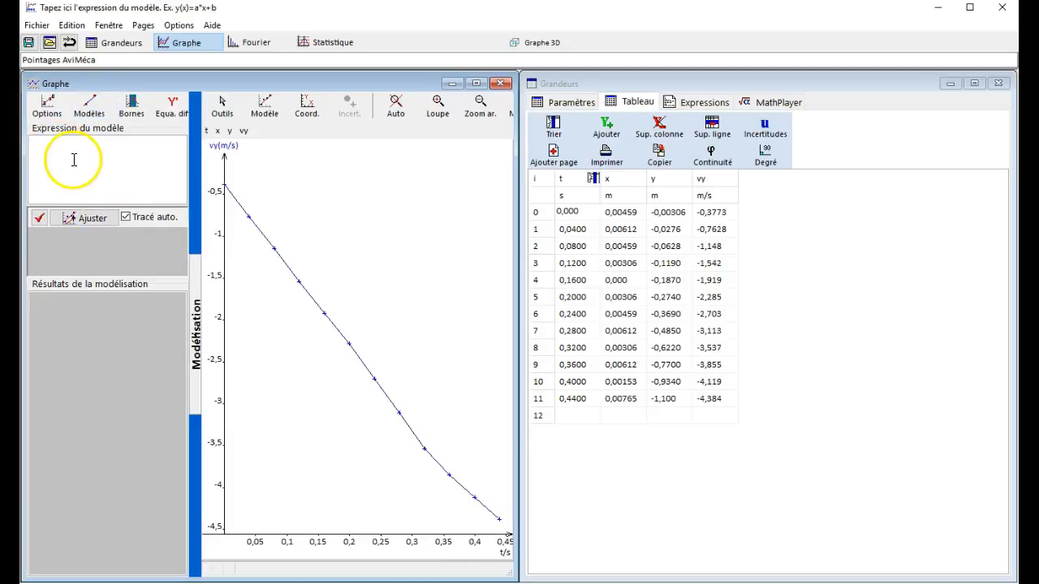
pyautogui.click(88, 112)
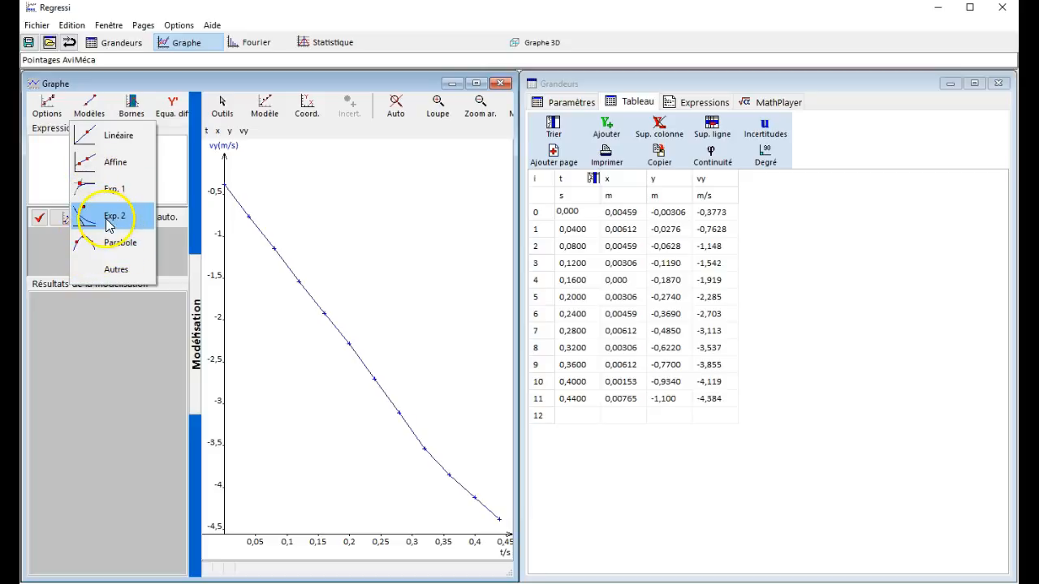
pyautogui.click(96, 173)
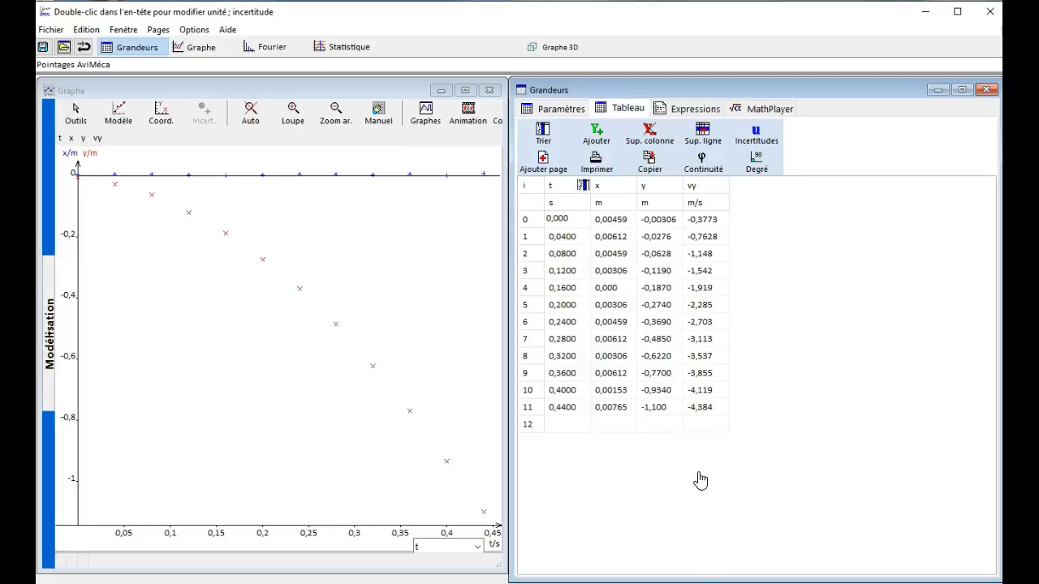
# Create the quantity vx in m/s as the derivative of x with respect to t.
pyautogui.click(596, 133)
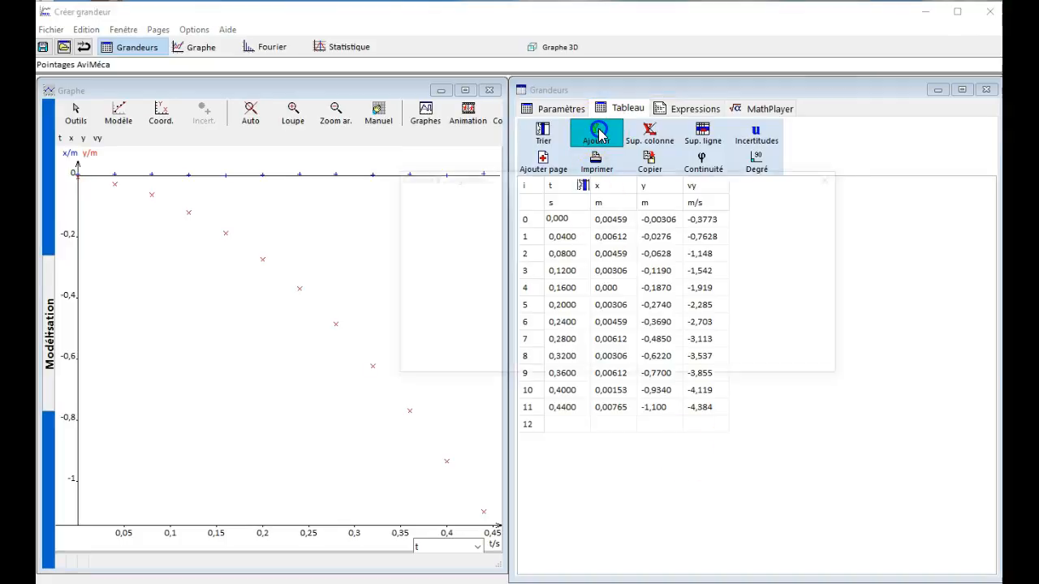
pyautogui.click(610, 200)
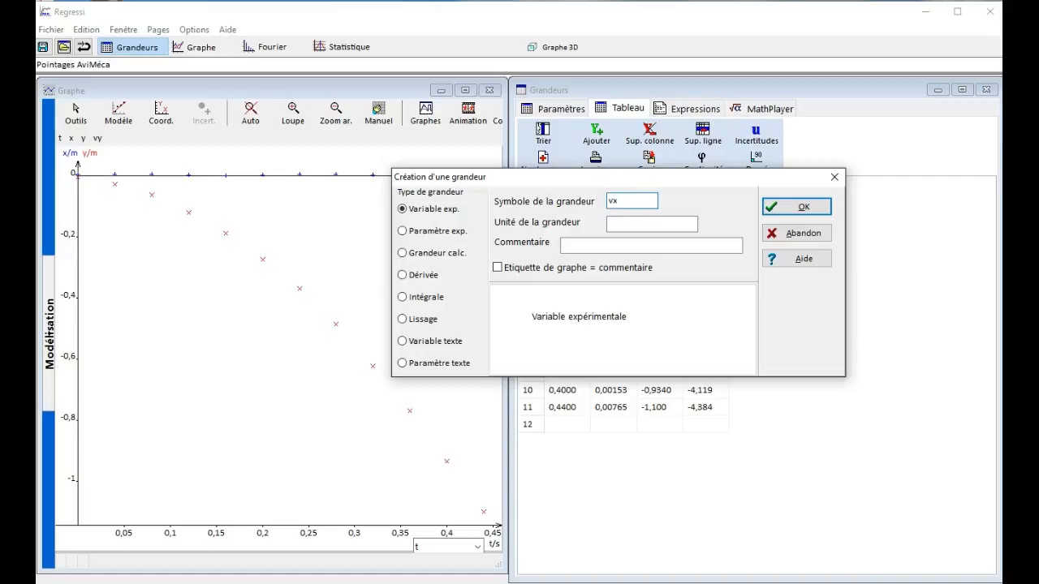
pyautogui.click(647, 222)
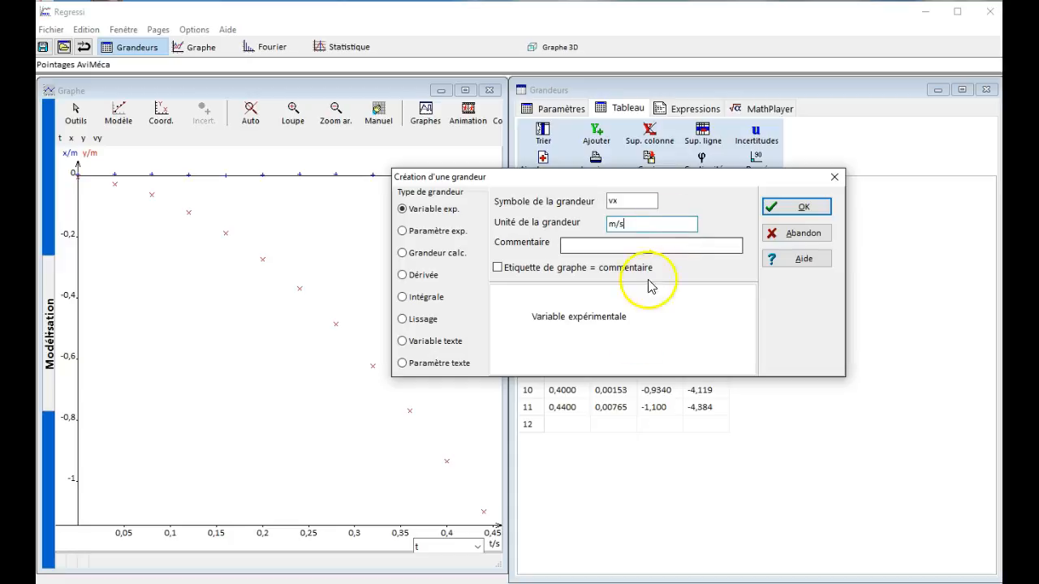
pyautogui.click(421, 274)
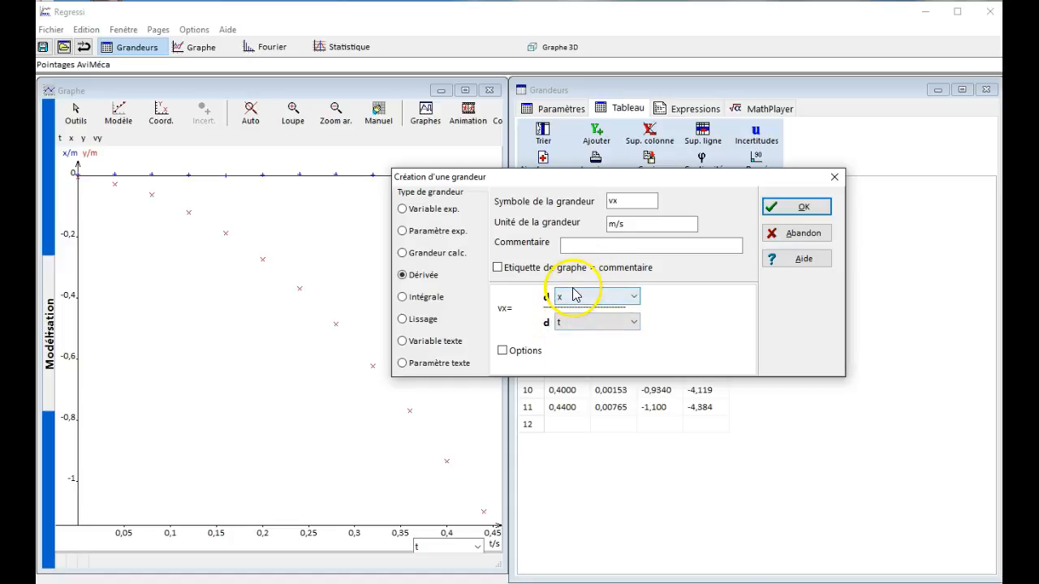
pyautogui.click(804, 207)
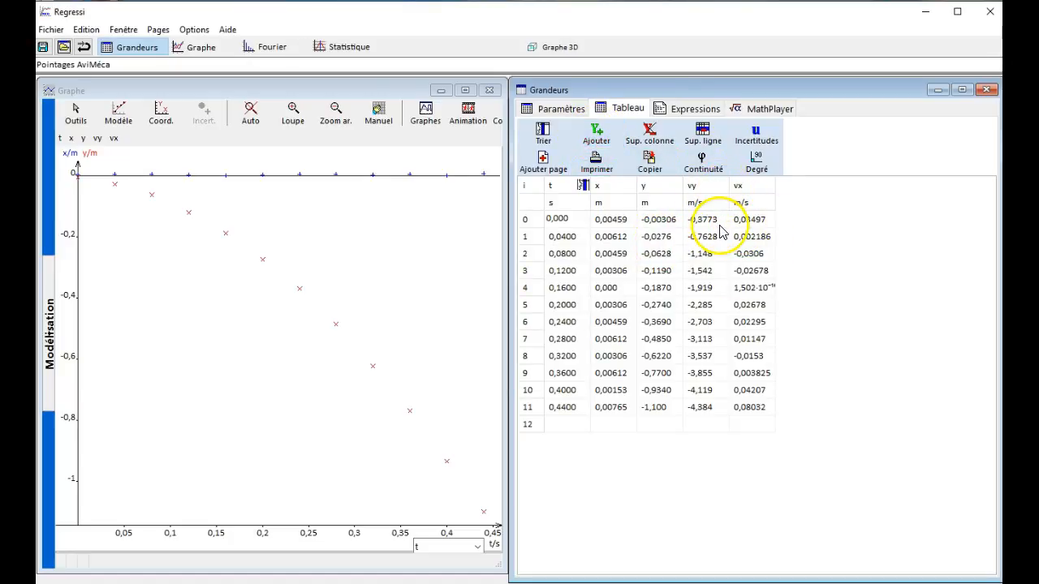
# Create the calculated quantity Ec with unit j, defined by the expression 0.5*1*(vx*vx+vy*vy).
pyautogui.click(597, 132)
pyautogui.click(635, 201)
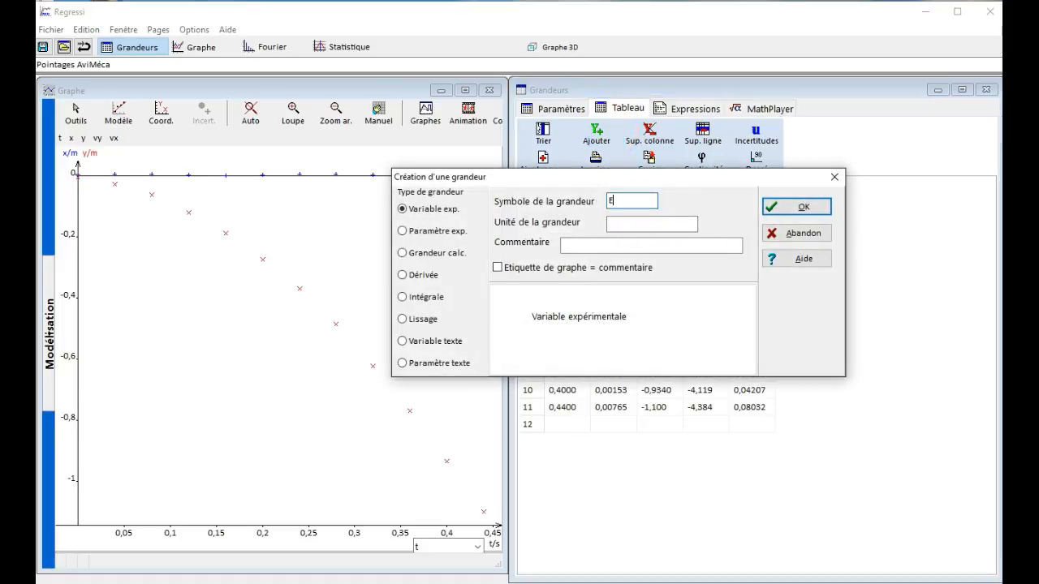
pyautogui.click(650, 226)
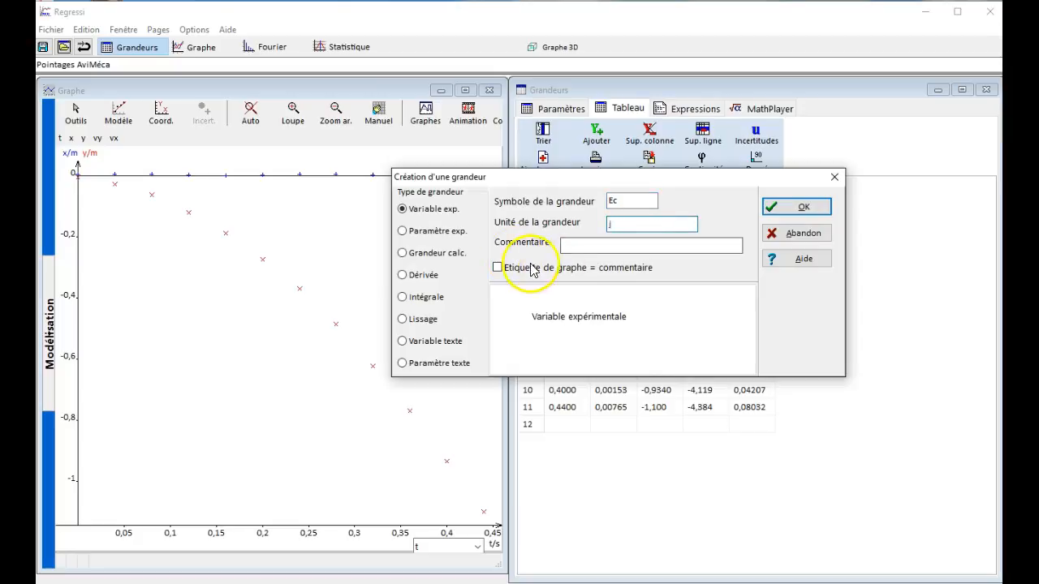
pyautogui.click(415, 258)
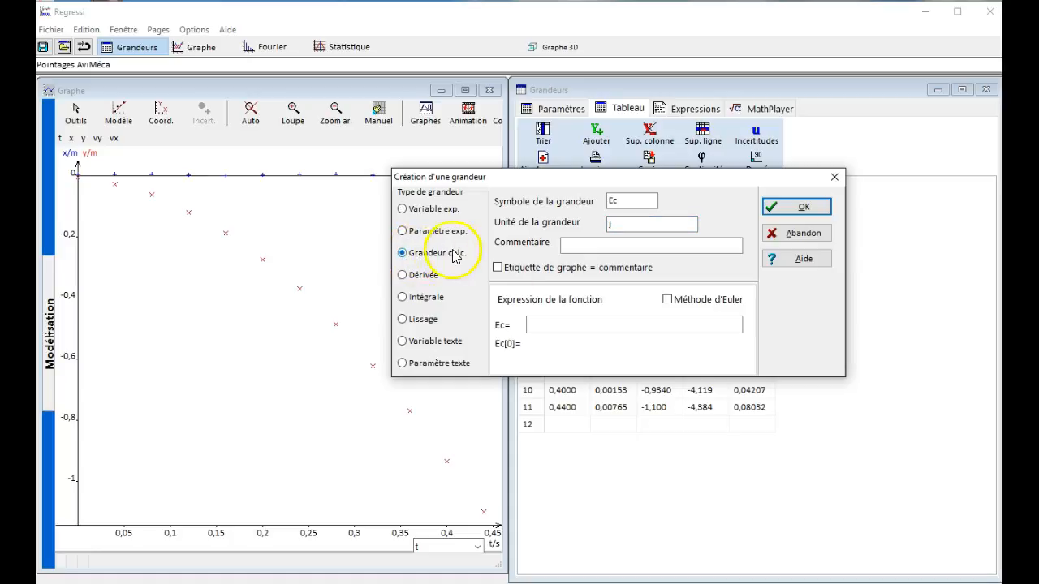
pyautogui.click(537, 327)
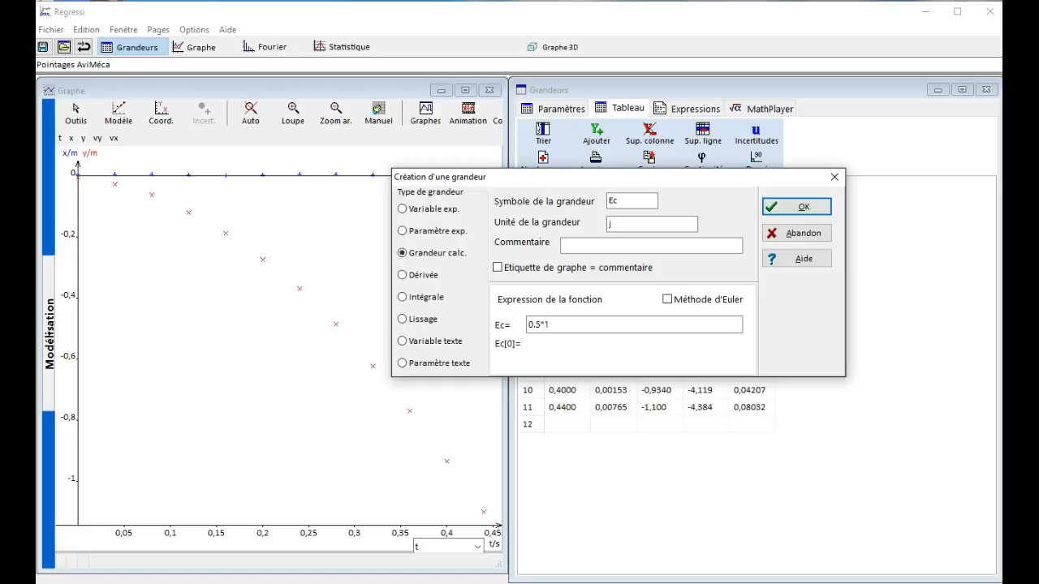
pyautogui.click(542, 330)
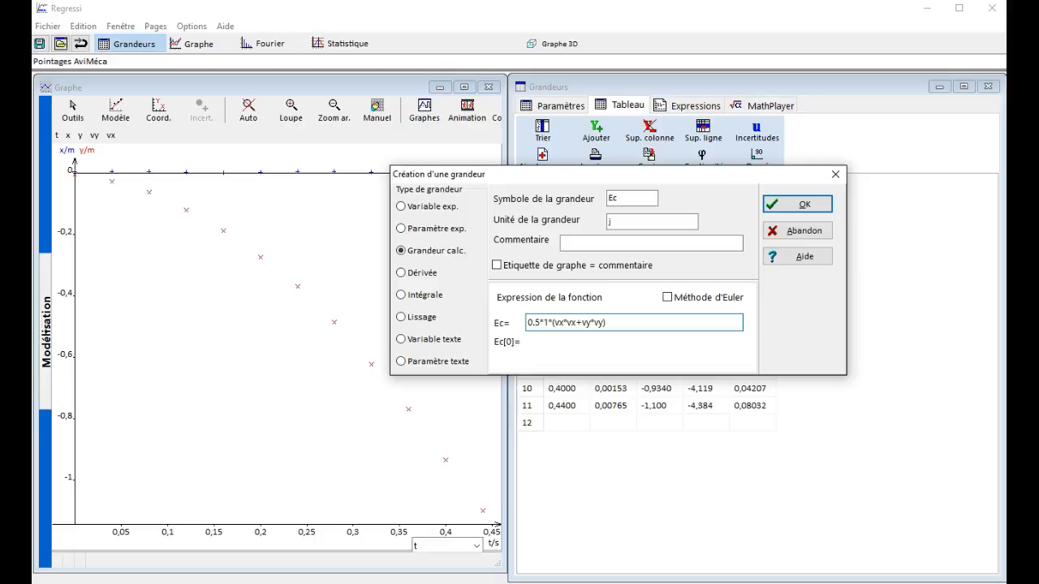
pyautogui.press('Return')
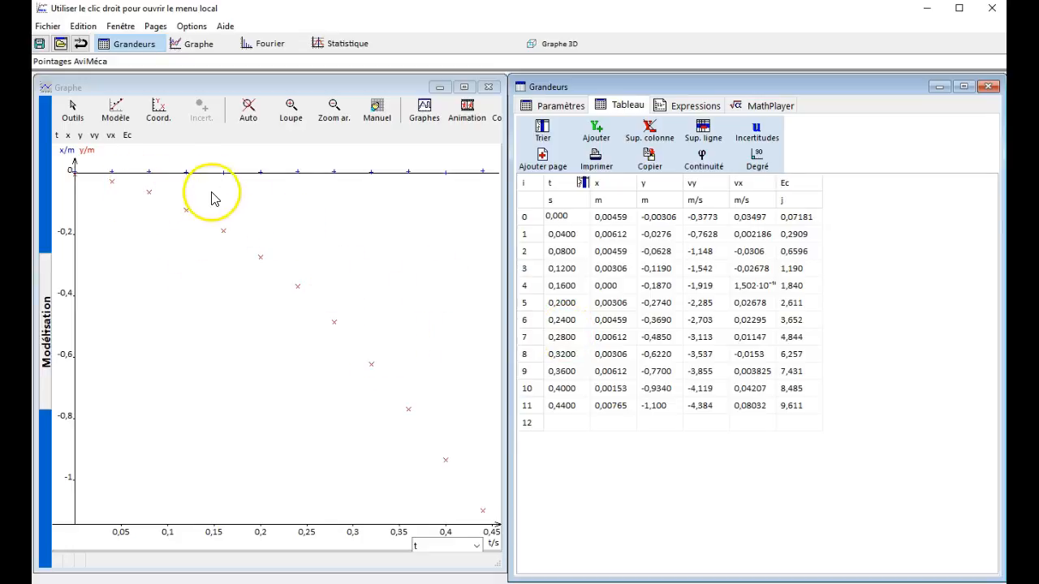
# Change the graph coordinates to plot Ec as a function of t in place of x(t).
pyautogui.click(158, 110)
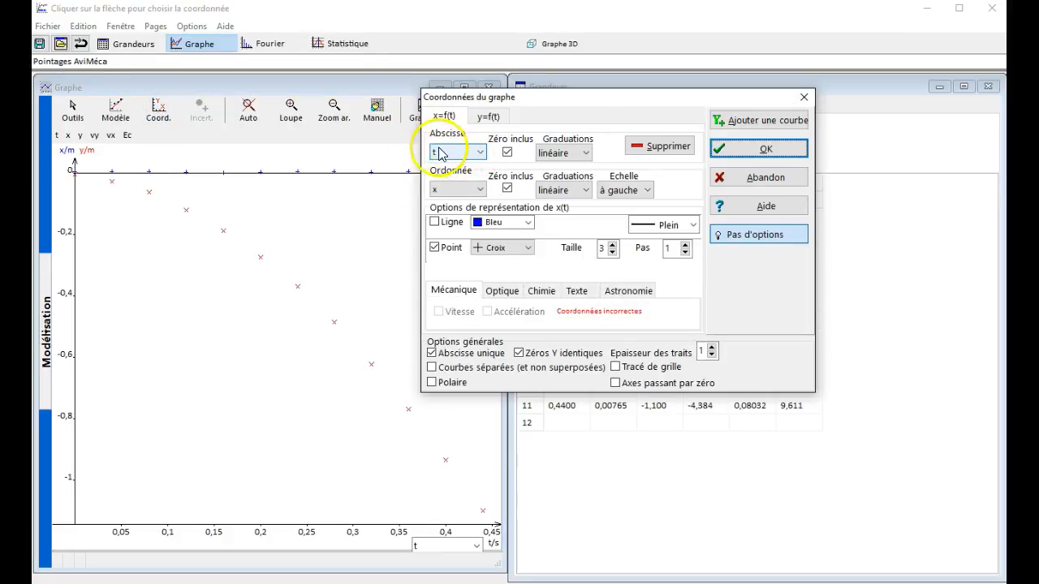
pyautogui.click(480, 189)
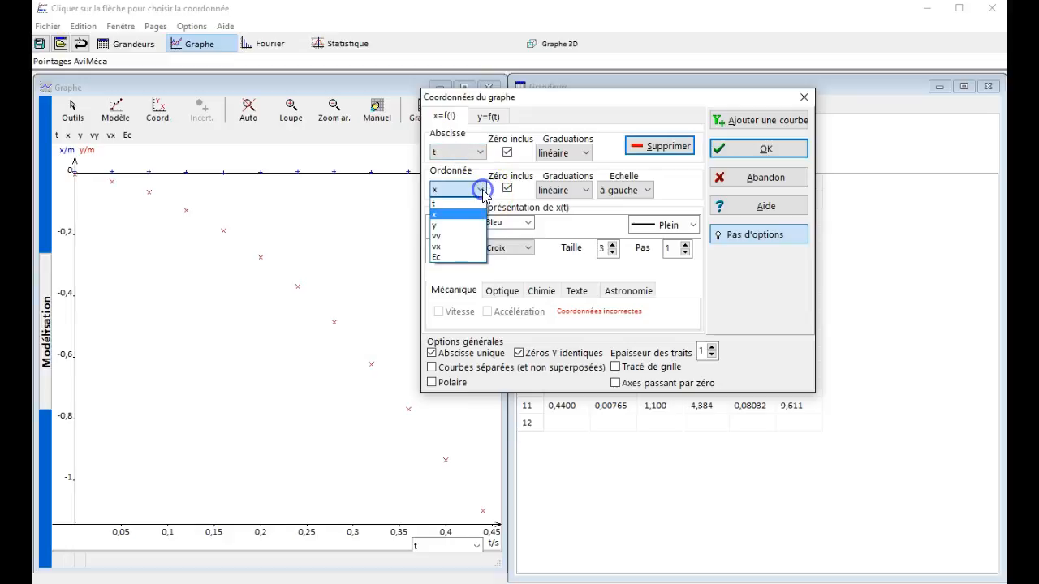
pyautogui.click(454, 258)
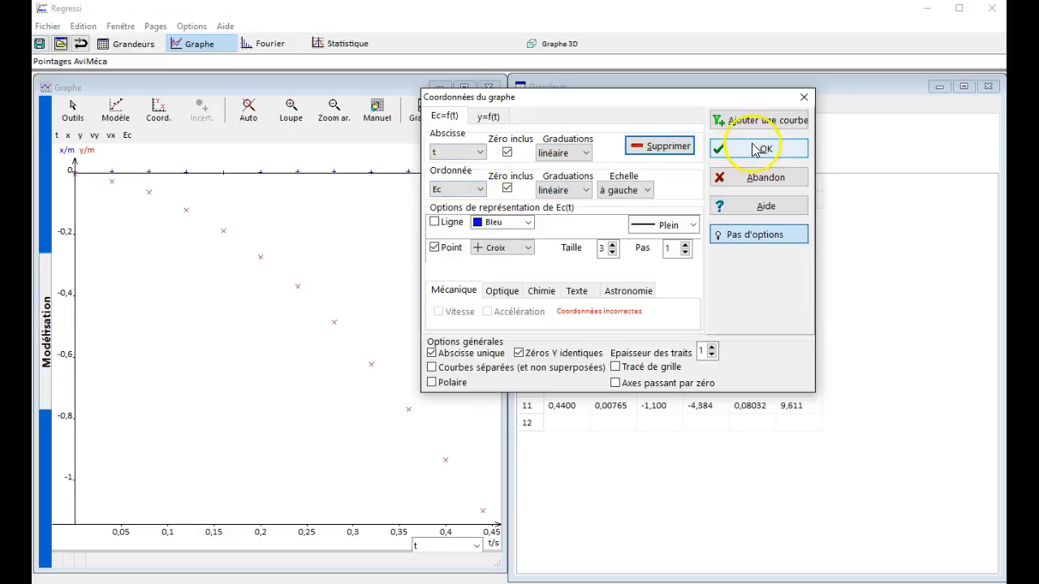
pyautogui.click(757, 151)
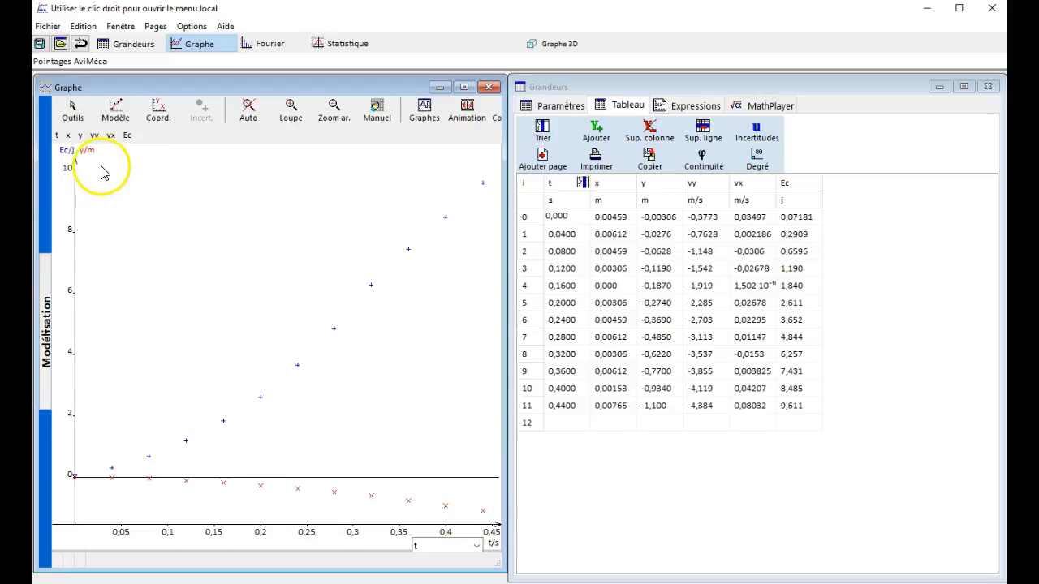
# Apply the predefined parabola model to the Ec(t) curve and dismiss the unit error.
pyautogui.click(115, 108)
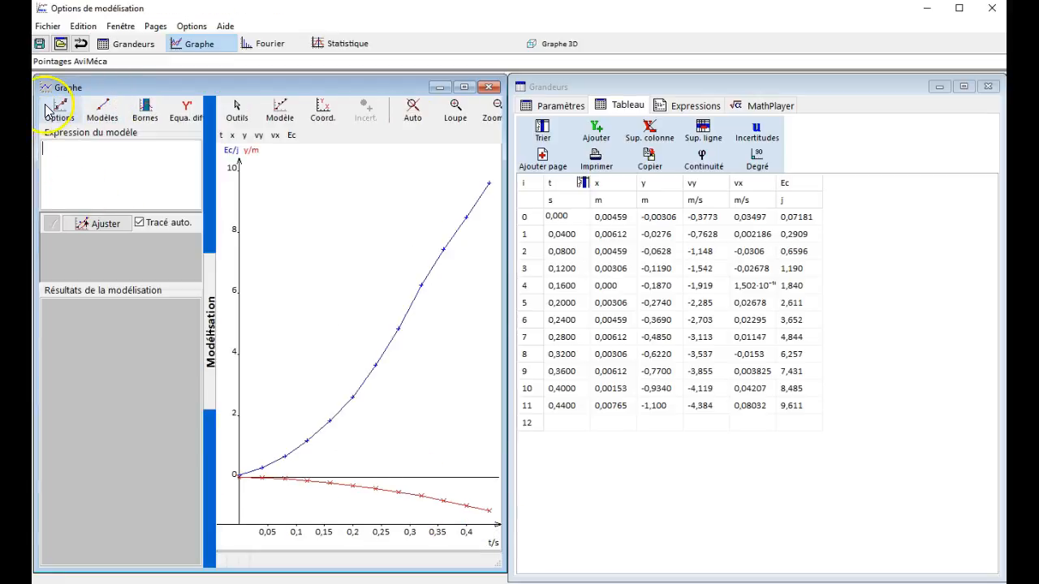
pyautogui.click(102, 105)
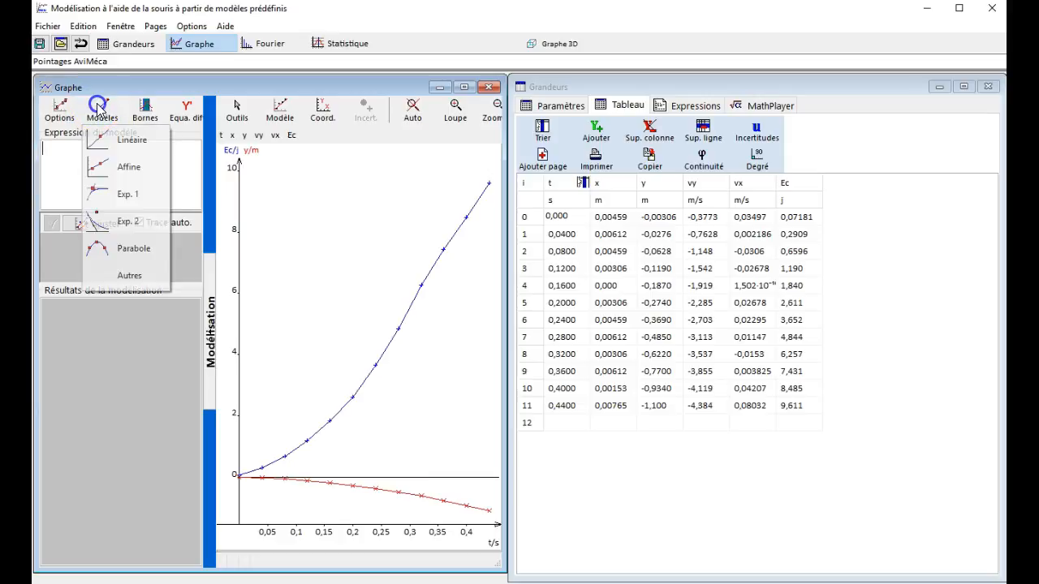
pyautogui.click(119, 250)
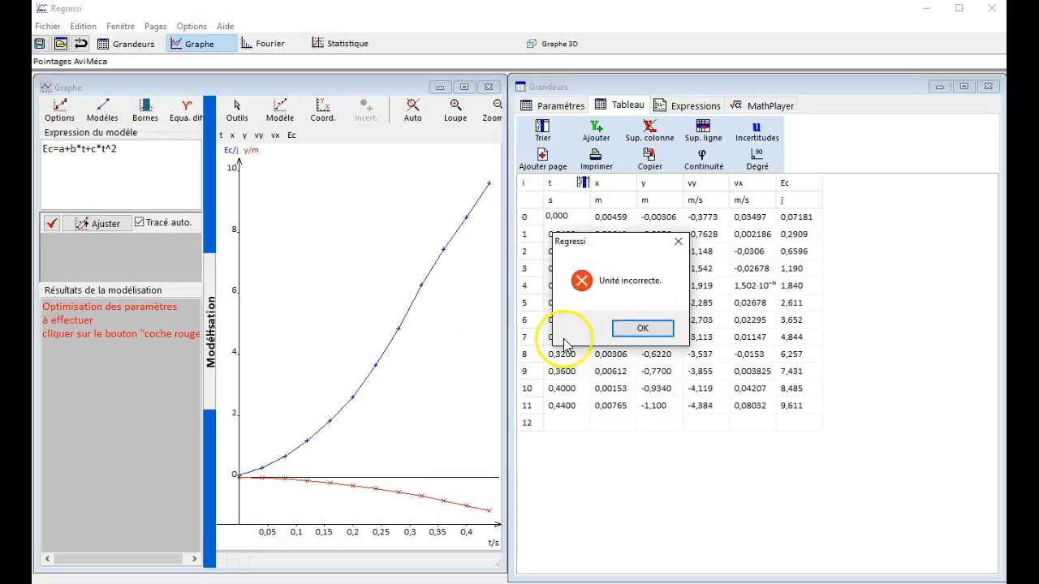
pyautogui.click(647, 328)
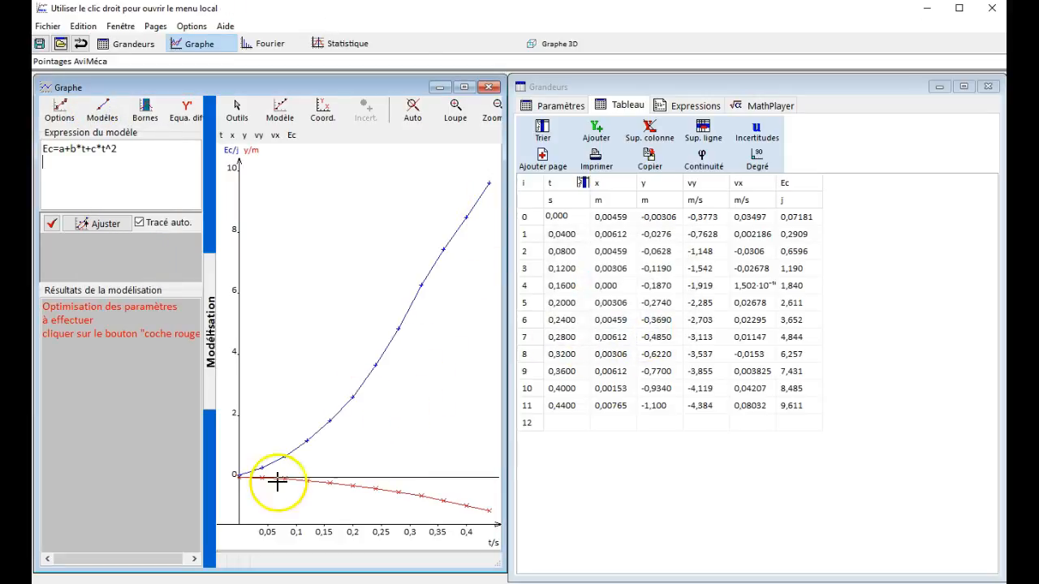